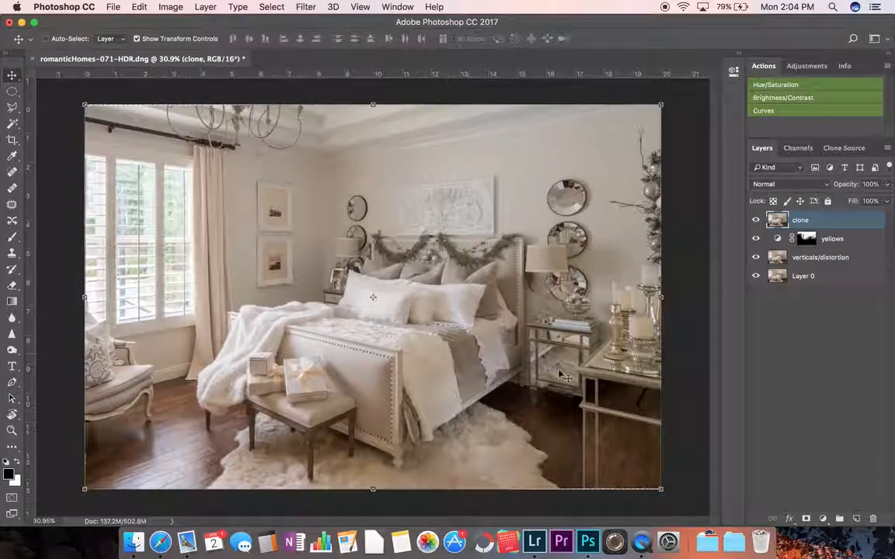
# Step: Outline the floor opening between the mirrored console table's apron and lower rail with the Polygonal Lasso
pyautogui.press('z')
pyautogui.moveTo(643, 404); pyautogui.dragTo(510, 353)
pyautogui.press('v')
pyautogui.press('z')
pyautogui.press('super+space')
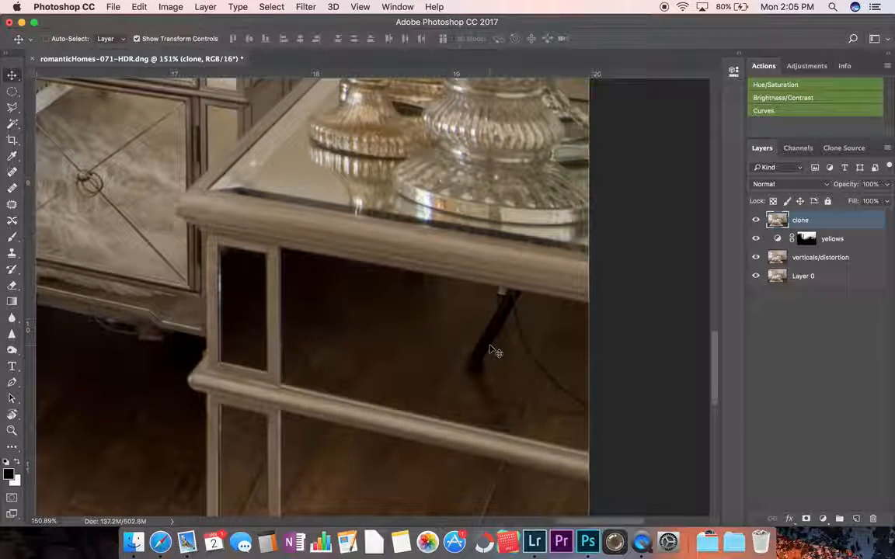
pyautogui.press('l')
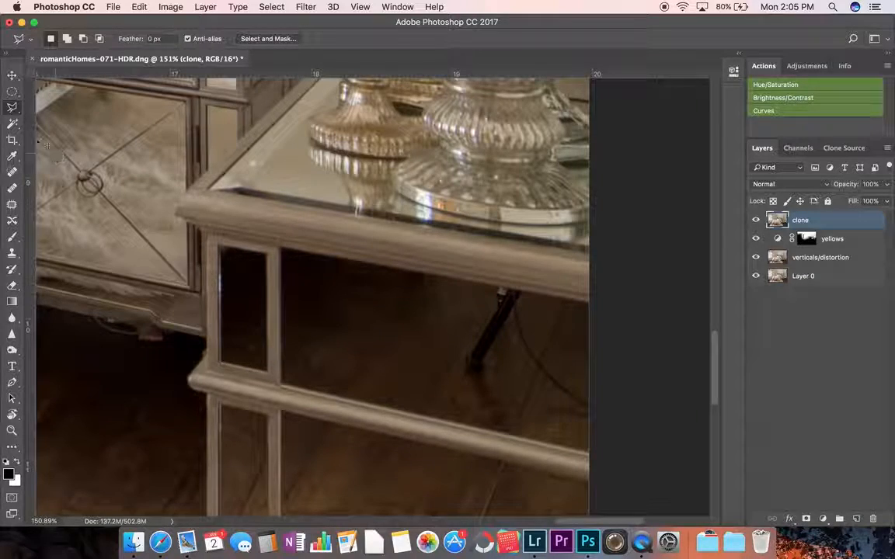
pyautogui.click(282, 250)
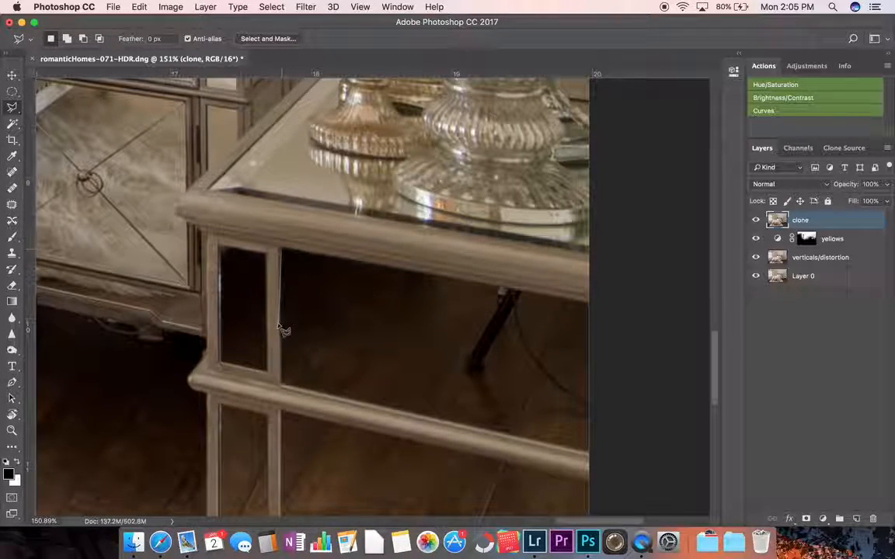
pyautogui.click(282, 384)
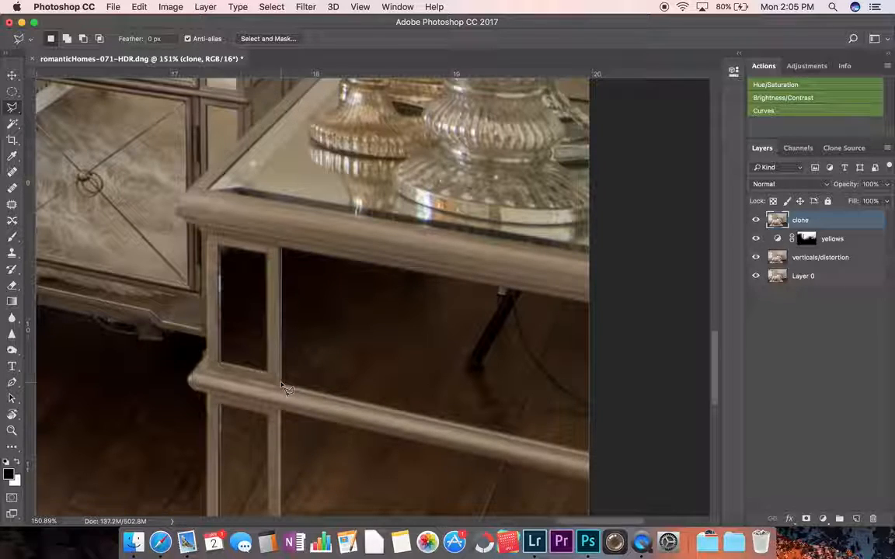
pyautogui.click(602, 453)
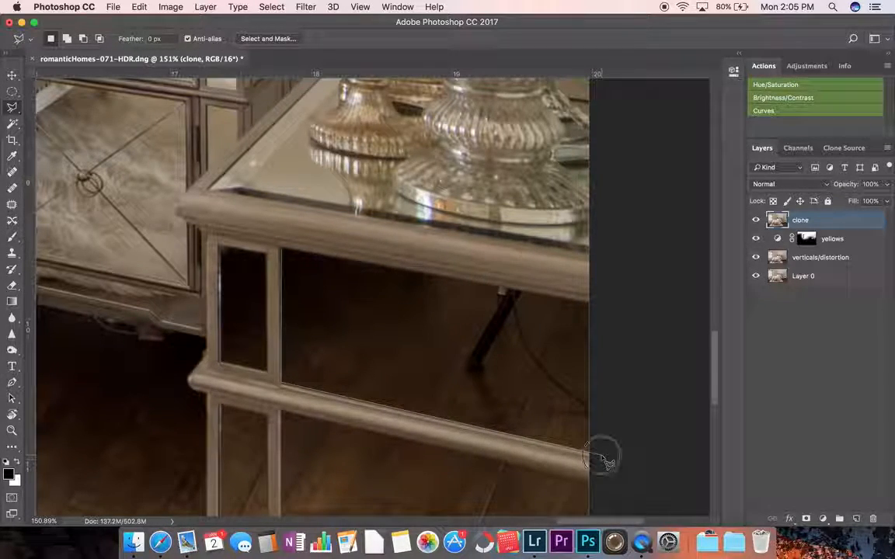
pyautogui.click(592, 302)
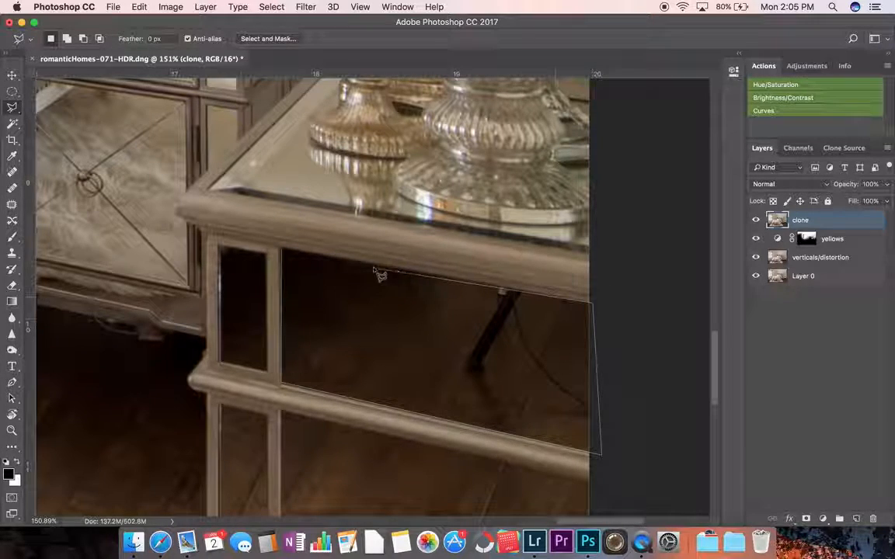
pyautogui.click(284, 252)
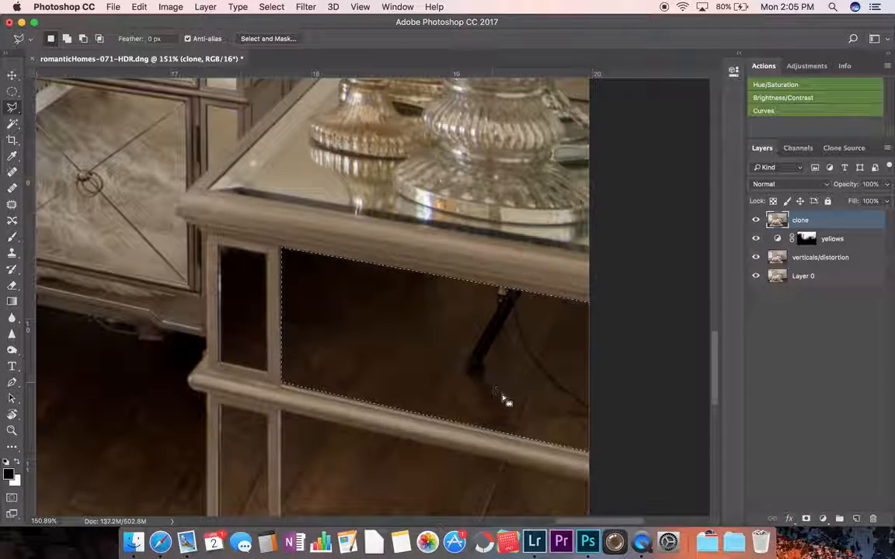
# Step: Clone floor texture over the cable where it crosses the floorboard seam, using the Clone Stamp with a size 36 brush
pyautogui.moveTo(498, 376); pyautogui.dragTo(466, 353)
pyautogui.press('s')
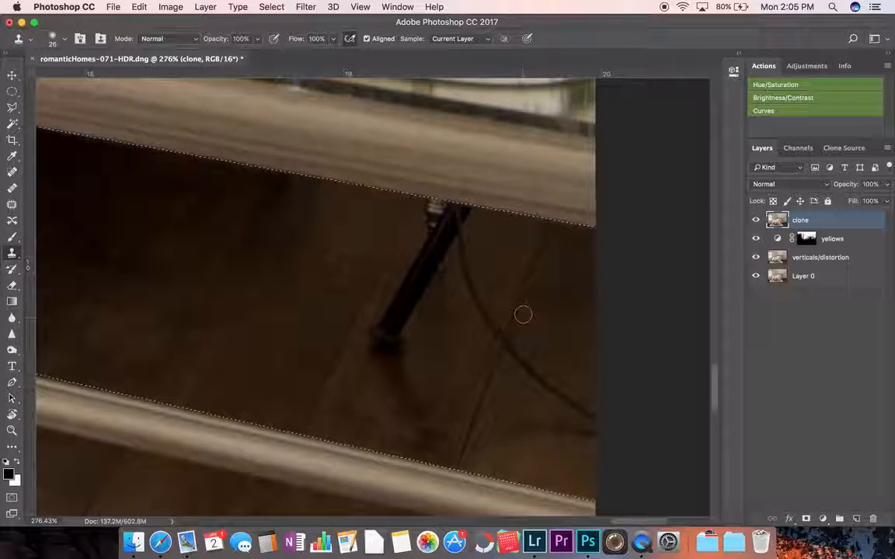
pyautogui.moveTo(523, 314); pyautogui.dragTo(528, 309)
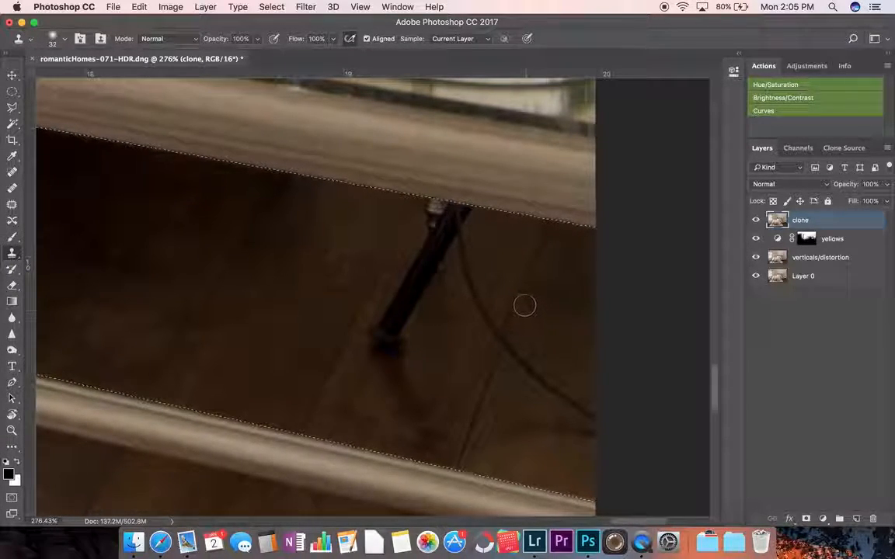
pyautogui.moveTo(520, 307)
pyautogui.mouseDown()
pyautogui.moveTo(528, 291)
pyautogui.moveTo(543, 299)
pyautogui.moveTo(529, 296)
pyautogui.mouseUp()
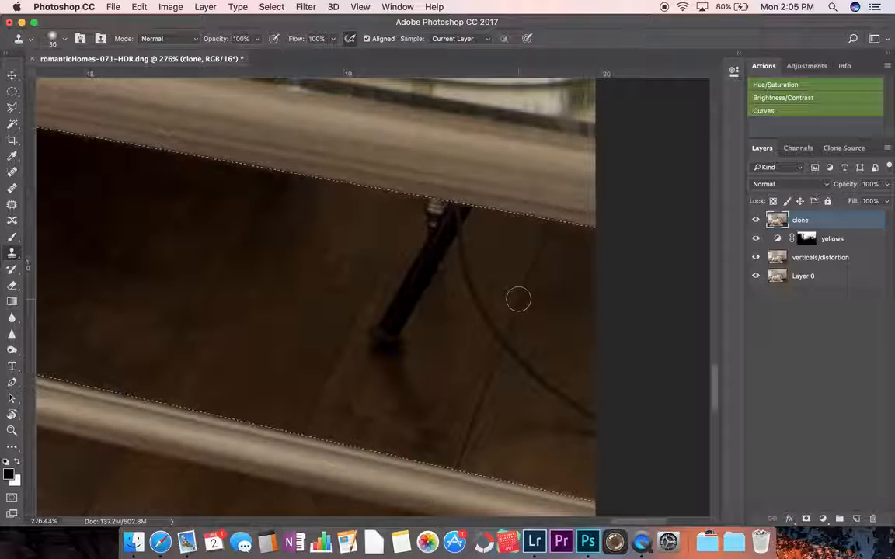
pyautogui.moveTo(518, 299); pyautogui.dragTo(501, 342)
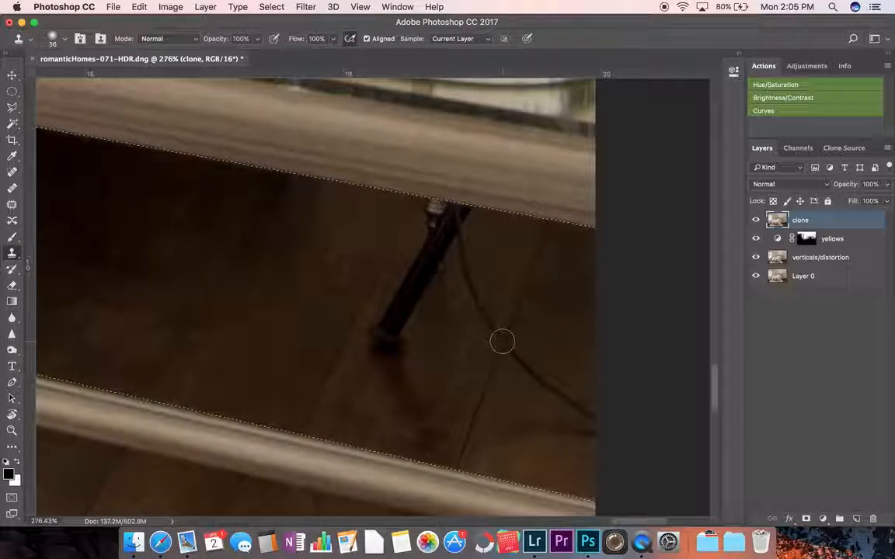
# Step: Clone floor texture over the lower cable section and its dark trace out to the photo's right edge
pyautogui.keyDown('alt'); pyautogui.click(524, 425); pyautogui.keyUp('alt')
pyautogui.moveTo(522, 366)
pyautogui.mouseDown()
pyautogui.moveTo(516, 370)
pyautogui.moveTo(512, 354)
pyautogui.moveTo(572, 401)
pyautogui.mouseUp()
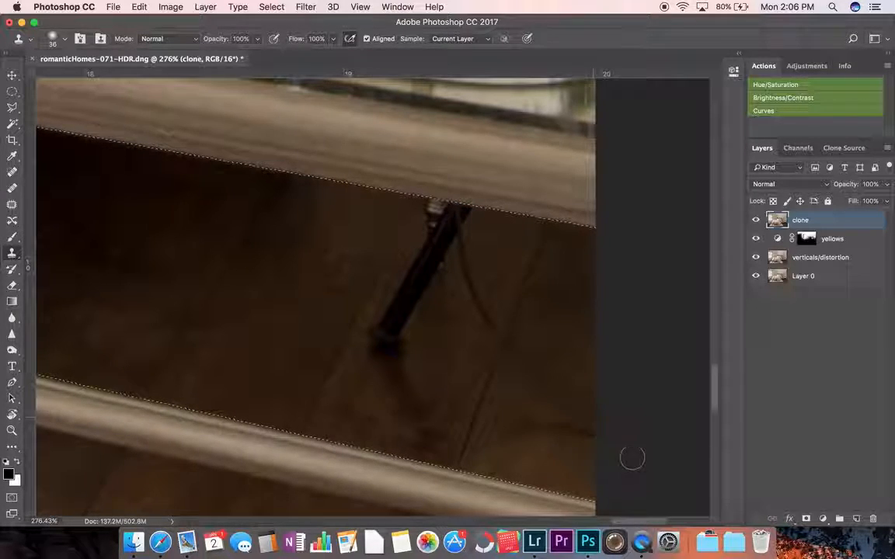
pyautogui.moveTo(596, 438); pyautogui.dragTo(529, 433)
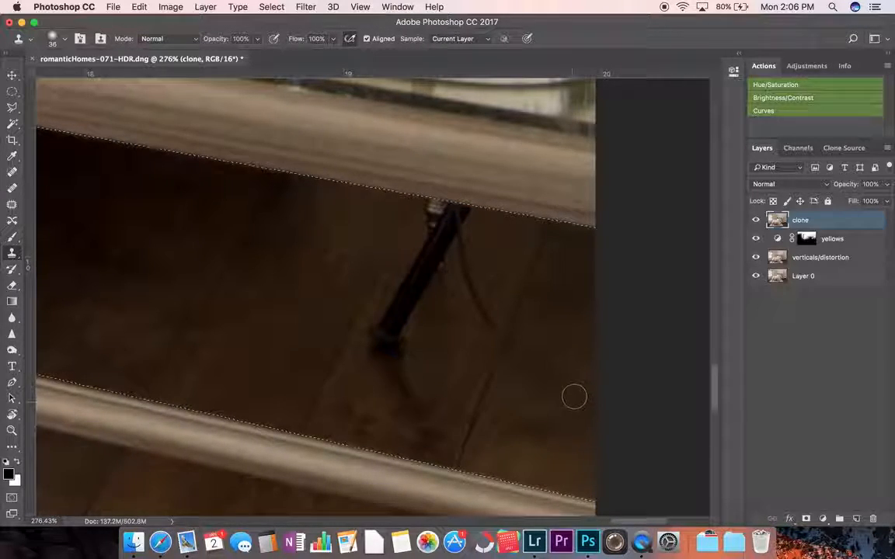
pyautogui.press('super+z')
pyautogui.moveTo(589, 384); pyautogui.dragTo(577, 387)
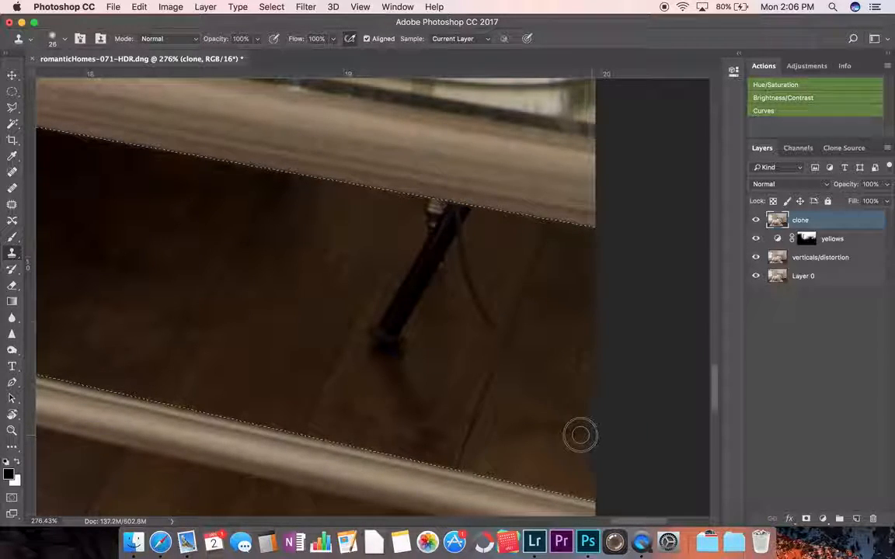
pyautogui.moveTo(567, 397); pyautogui.dragTo(558, 467)
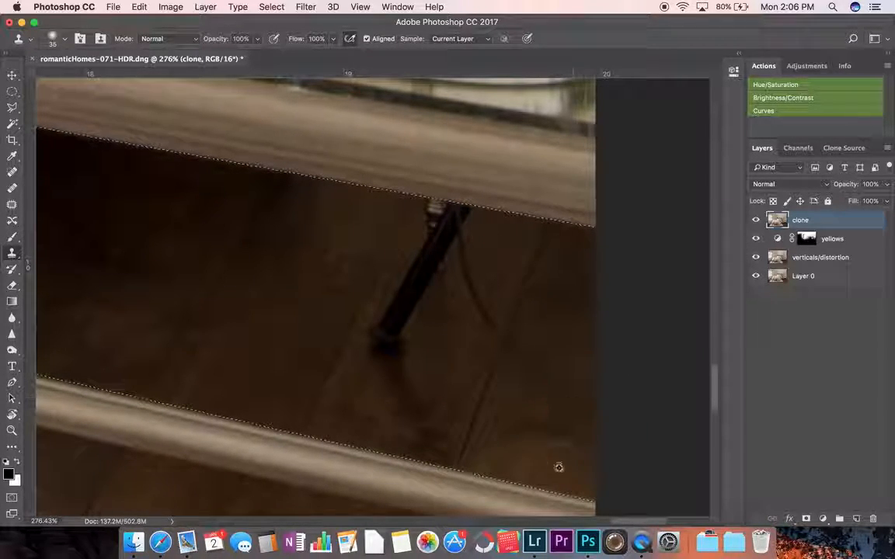
pyautogui.keyDown('alt'); pyautogui.click(539, 455); pyautogui.keyUp('alt')
pyautogui.moveTo(527, 432); pyautogui.dragTo(564, 437)
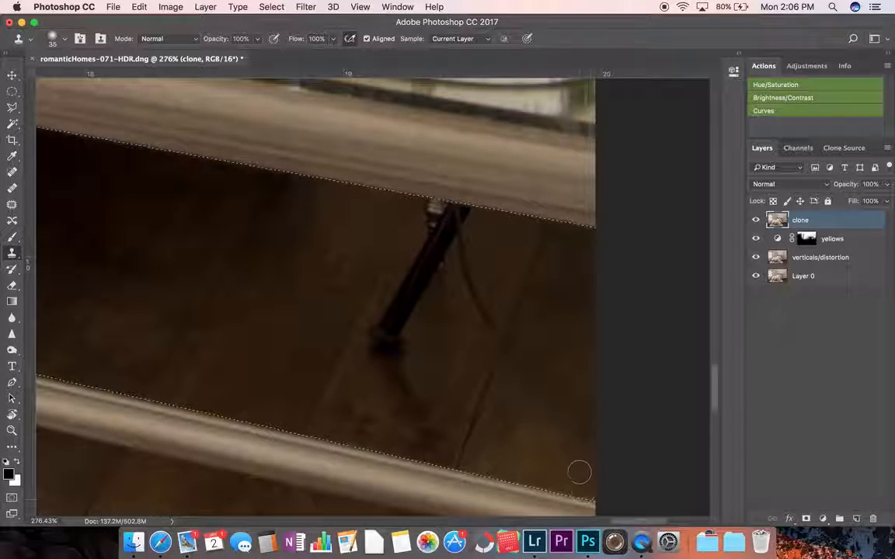
pyautogui.moveTo(520, 379)
pyautogui.mouseDown()
pyautogui.moveTo(544, 384)
pyautogui.moveTo(581, 404)
pyautogui.moveTo(548, 419)
pyautogui.mouseUp()
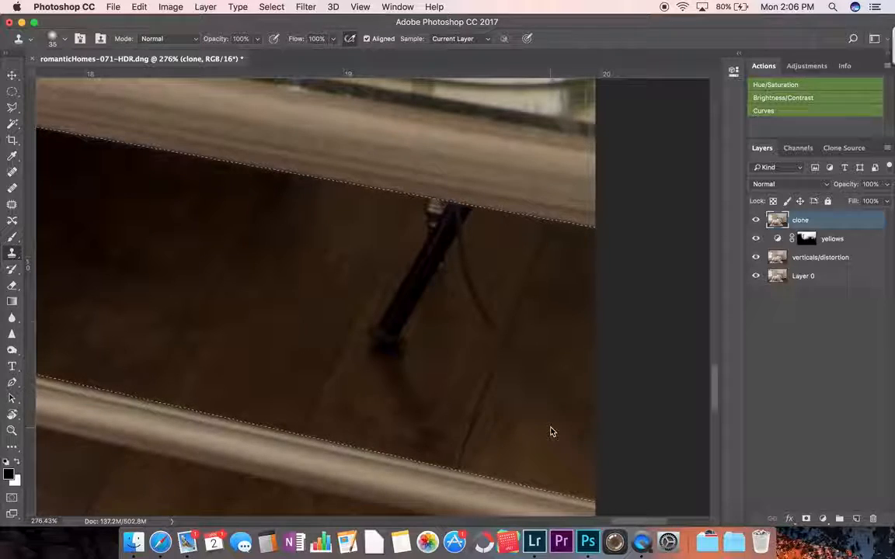
# Step: Clone floor texture over the remaining upper cable section beside the black leg
pyautogui.moveTo(853, 41)
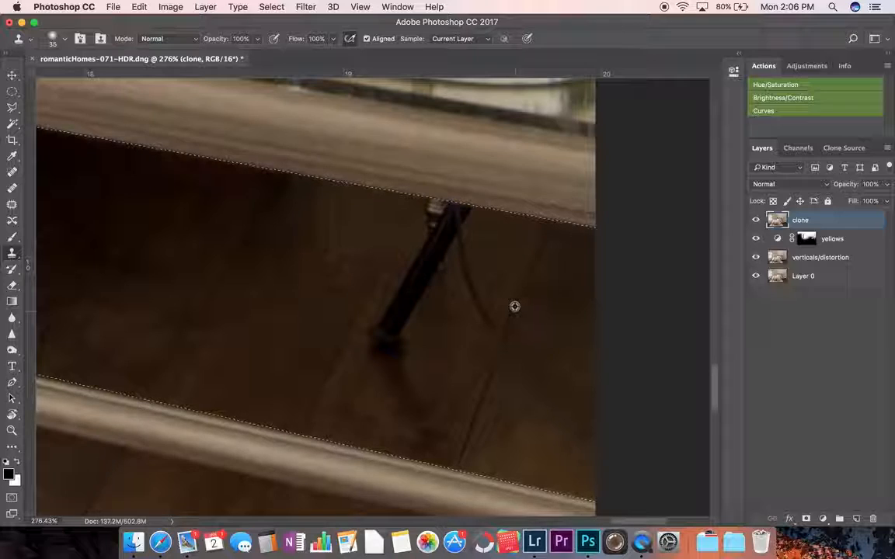
pyautogui.moveTo(495, 333); pyautogui.dragTo(485, 299)
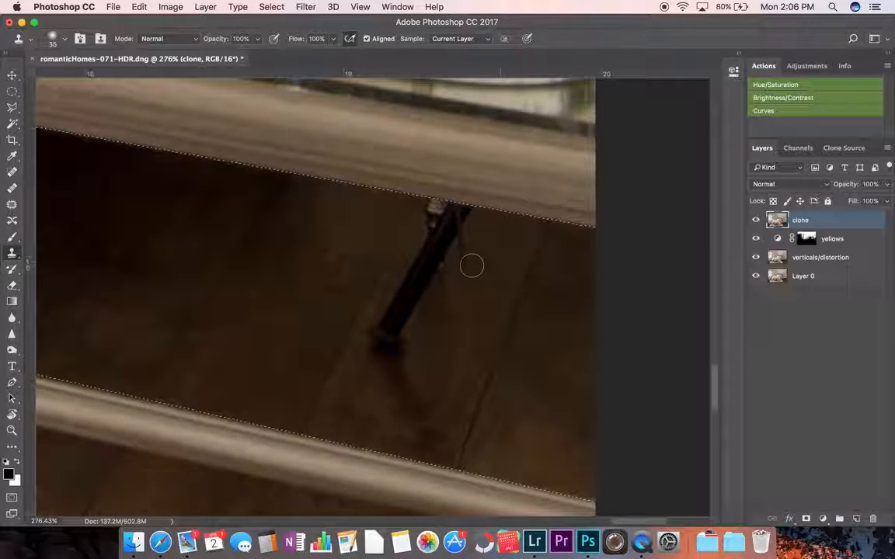
pyautogui.moveTo(465, 300); pyautogui.dragTo(473, 299)
pyautogui.keyDown('alt'); pyautogui.click(469, 265); pyautogui.keyUp('alt')
pyautogui.moveTo(442, 266)
pyautogui.mouseDown()
pyautogui.moveTo(428, 305)
pyautogui.moveTo(453, 290)
pyautogui.moveTo(438, 326)
pyautogui.moveTo(471, 294)
pyautogui.mouseUp()
# Step: Clone floor texture over the middle of the black leg, undoing the stroke that smears the floorboard seam
pyautogui.keyDown('alt'); pyautogui.click(472, 289); pyautogui.keyUp('alt')
pyautogui.moveTo(411, 281)
pyautogui.mouseDown()
pyautogui.moveTo(402, 321)
pyautogui.moveTo(431, 323)
pyautogui.moveTo(425, 342)
pyautogui.moveTo(442, 381)
pyautogui.mouseUp()
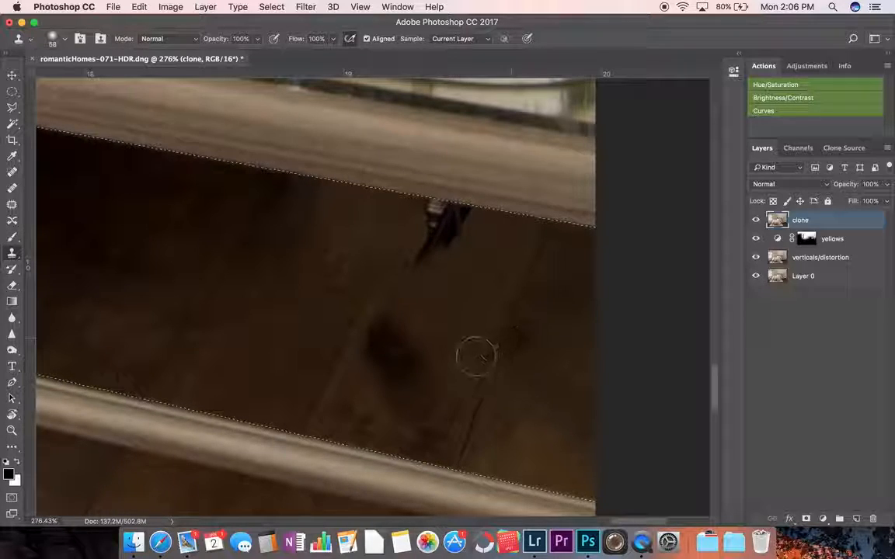
pyautogui.press('super+z')
pyautogui.moveTo(446, 338); pyautogui.dragTo(442, 340)
# Step: Clone nearby floor over the leg's foot and shadow, plus its remaining upper end beneath the table apron
pyautogui.keyDown('alt'); pyautogui.click(441, 394); pyautogui.keyUp('alt')
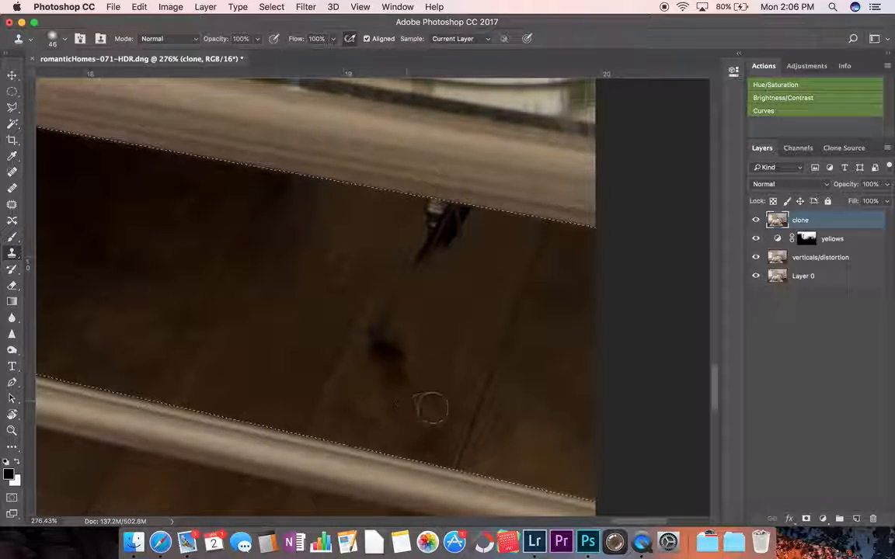
pyautogui.moveTo(410, 373)
pyautogui.mouseDown()
pyautogui.moveTo(406, 347)
pyautogui.moveTo(387, 344)
pyautogui.mouseUp()
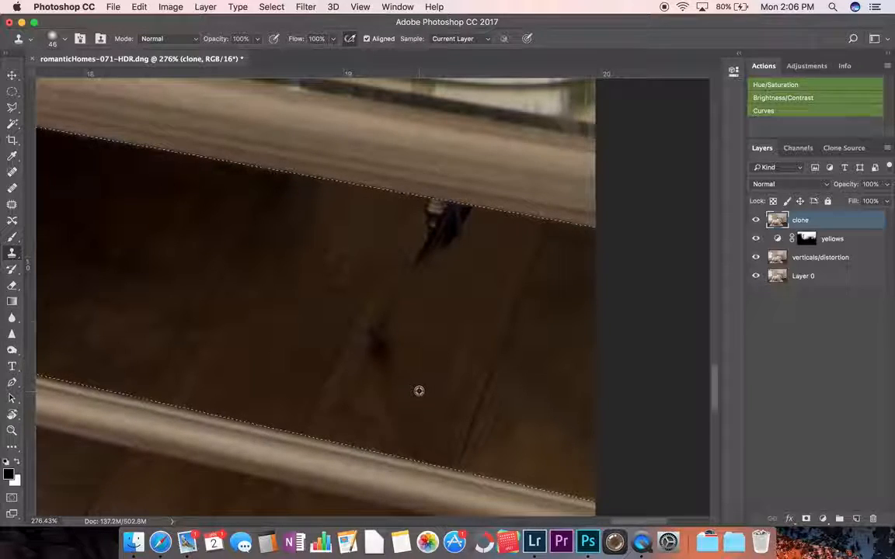
pyautogui.moveTo(399, 381)
pyautogui.mouseDown()
pyautogui.moveTo(387, 344)
pyautogui.moveTo(374, 356)
pyautogui.moveTo(400, 312)
pyautogui.mouseUp()
pyautogui.keyDown('alt'); pyautogui.click(473, 274); pyautogui.keyUp('alt')
pyautogui.moveTo(468, 215)
pyautogui.mouseDown()
pyautogui.moveTo(440, 240)
pyautogui.moveTo(443, 212)
pyautogui.moveTo(433, 224)
pyautogui.moveTo(433, 214)
pyautogui.moveTo(420, 287)
pyautogui.mouseUp()
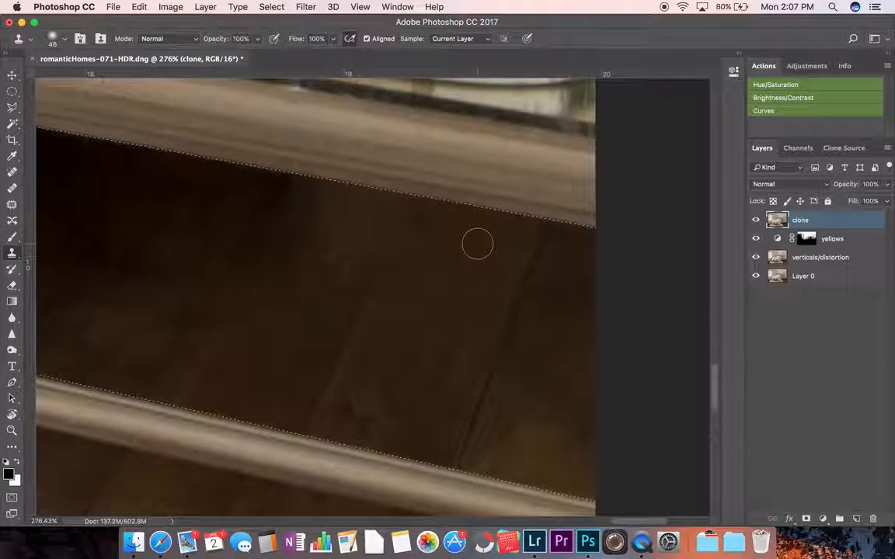
# Step: Clear the selection around the retouched floor opening
pyautogui.press('z')
pyautogui.moveTo(491, 302); pyautogui.dragTo(498, 336)
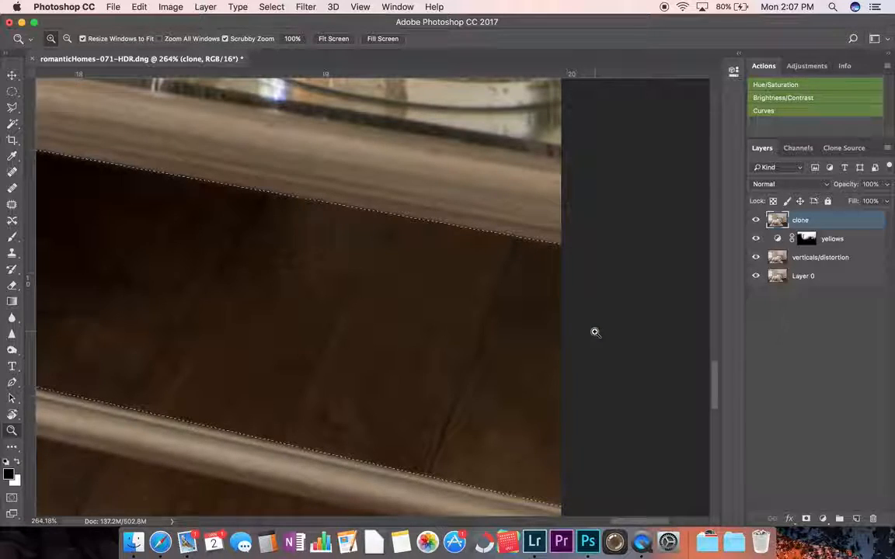
pyautogui.press('super+d')
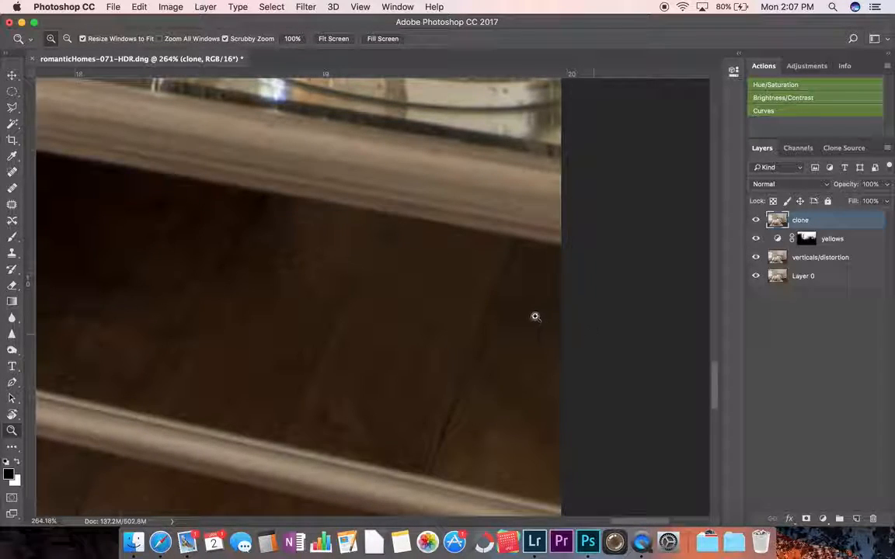
pyautogui.moveTo(482, 336)
pyautogui.mouseDown()
pyautogui.moveTo(444, 346)
pyautogui.moveTo(476, 351)
pyautogui.mouseUp()
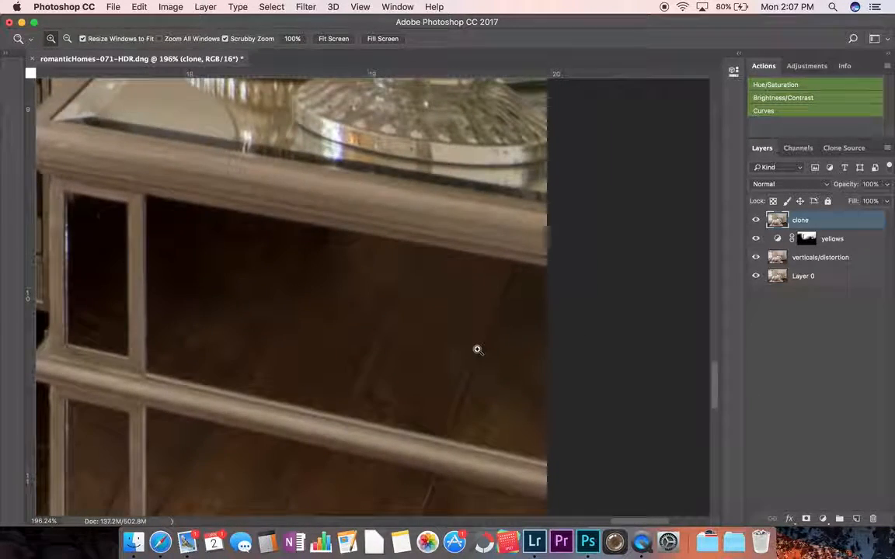
# Step: Patch the blotch on the floorboard just above the lower rail with clean floor, using the Patch tool
pyautogui.press('j')
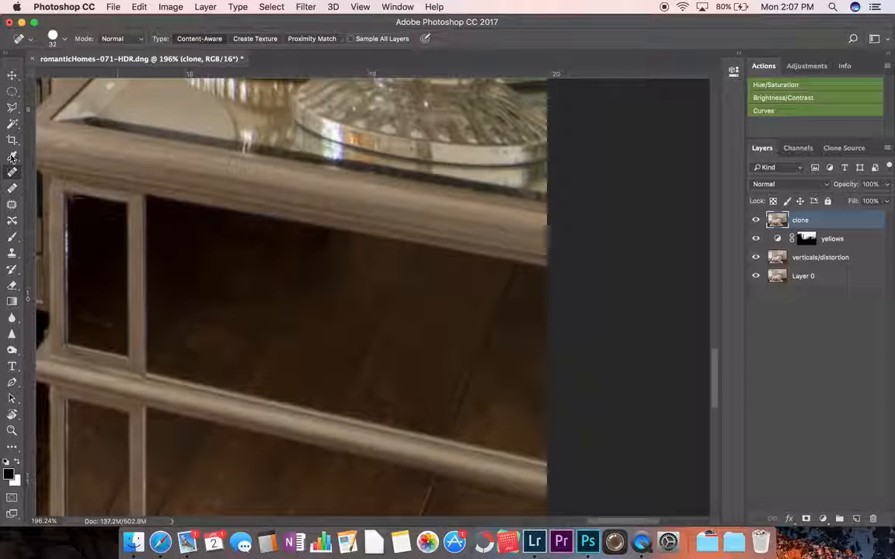
pyautogui.click(10, 207)
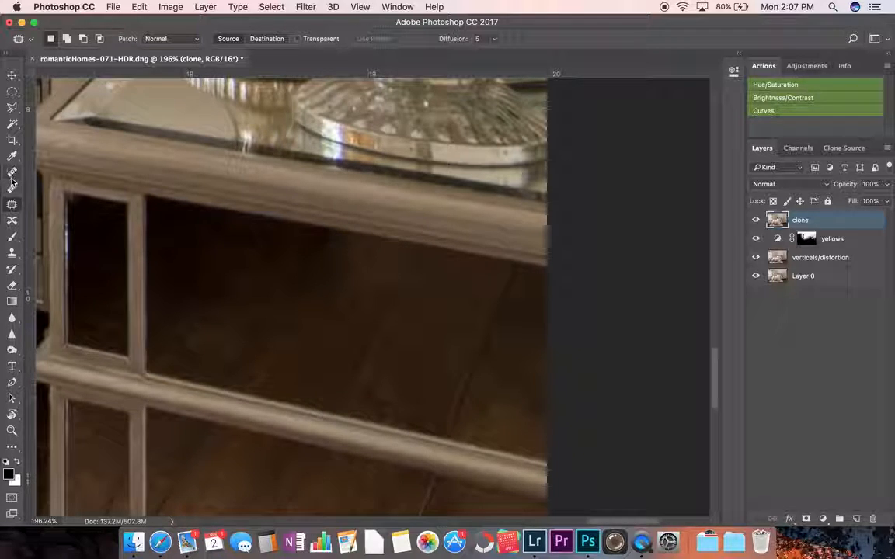
pyautogui.press('z')
pyautogui.moveTo(467, 337); pyautogui.dragTo(501, 344)
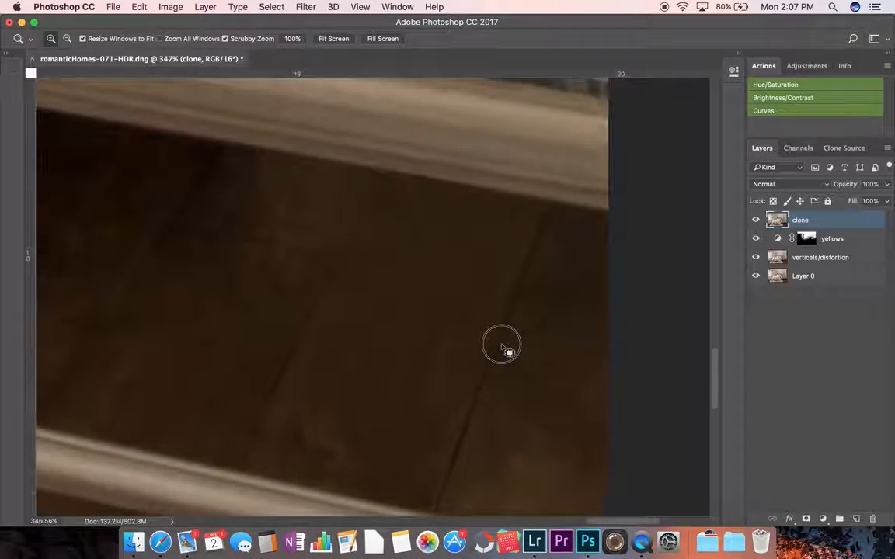
pyautogui.moveTo(323, 390)
pyautogui.mouseDown()
pyautogui.moveTo(296, 408)
pyautogui.moveTo(296, 455)
pyautogui.moveTo(332, 477)
pyautogui.moveTo(373, 473)
pyautogui.moveTo(386, 416)
pyautogui.moveTo(374, 388)
pyautogui.moveTo(319, 393)
pyautogui.mouseUp()
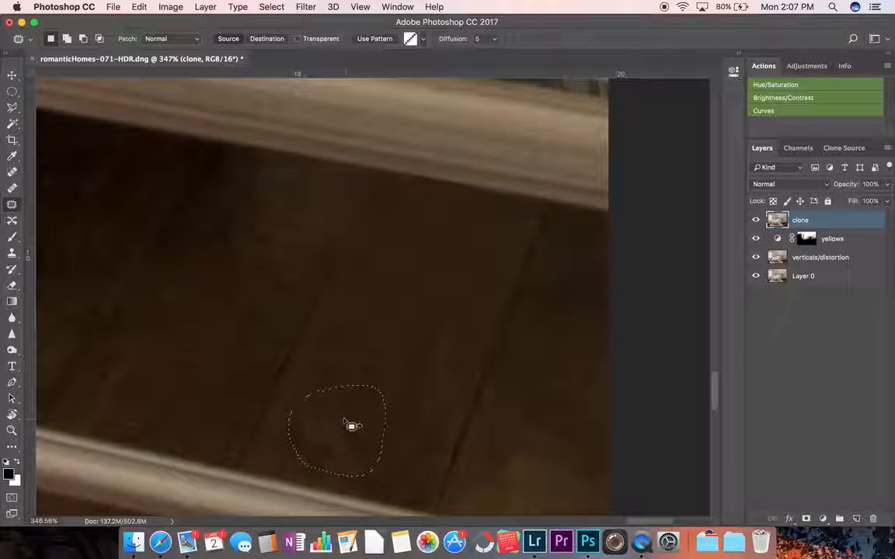
pyautogui.moveTo(348, 434); pyautogui.dragTo(420, 288)
pyautogui.press('super+d')
# Step: Patch the dark floor area at the photo's right edge, and compare the image with the clone layer hidden and shown
pyautogui.press('z')
pyautogui.moveTo(477, 371); pyautogui.dragTo(456, 372)
pyautogui.moveTo(536, 301)
pyautogui.mouseDown()
pyautogui.moveTo(520, 324)
pyautogui.moveTo(533, 353)
pyautogui.moveTo(569, 349)
pyautogui.moveTo(569, 306)
pyautogui.moveTo(550, 295)
pyautogui.moveTo(561, 334)
pyautogui.mouseUp()
pyautogui.moveTo(557, 335)
pyautogui.mouseDown()
pyautogui.moveTo(463, 342)
pyautogui.moveTo(460, 375)
pyautogui.mouseUp()
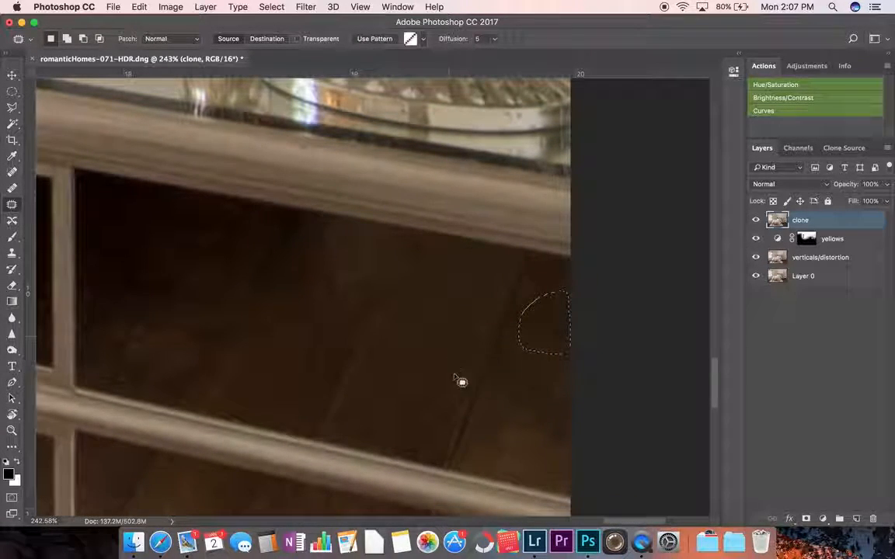
pyautogui.press('super+d')
pyautogui.click(755, 220)
pyautogui.click(755, 220)
# Step: Patch the remaining blotches on the floorboard to the right of the seam with cleaner floor texture
pyautogui.moveTo(523, 366)
pyautogui.mouseDown()
pyautogui.moveTo(498, 437)
pyautogui.moveTo(516, 456)
pyautogui.moveTo(547, 464)
pyautogui.moveTo(560, 455)
pyautogui.moveTo(568, 421)
pyautogui.moveTo(563, 390)
pyautogui.moveTo(543, 369)
pyautogui.mouseUp()
pyautogui.moveTo(553, 422); pyautogui.dragTo(439, 366)
pyautogui.press('super+d')
pyautogui.moveTo(521, 428)
pyautogui.mouseDown()
pyautogui.moveTo(488, 395)
pyautogui.moveTo(458, 392)
pyautogui.moveTo(442, 416)
pyautogui.moveTo(482, 432)
pyautogui.moveTo(542, 423)
pyautogui.moveTo(489, 380)
pyautogui.moveTo(436, 370)
pyautogui.moveTo(400, 336)
pyautogui.moveTo(403, 311)
pyautogui.mouseUp()
pyautogui.press('super+d')
pyautogui.moveTo(466, 360)
pyautogui.mouseDown()
pyautogui.moveTo(464, 382)
pyautogui.moveTo(464, 372)
pyautogui.moveTo(399, 343)
pyautogui.moveTo(400, 332)
pyautogui.mouseUp()
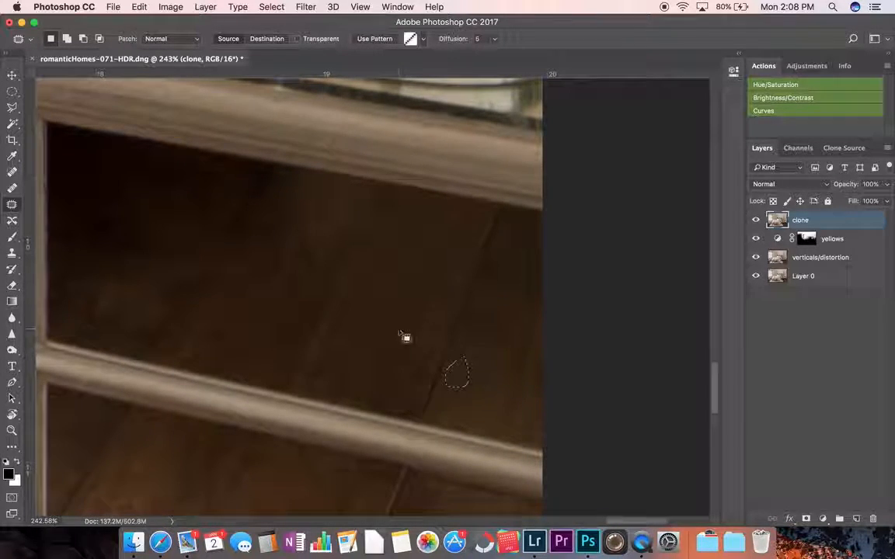
pyautogui.press('super+d')
# Step: Patch the small uneven spot on the floor just beneath the table apron with the floor below it
pyautogui.press('z')
pyautogui.moveTo(508, 380); pyautogui.dragTo(490, 394)
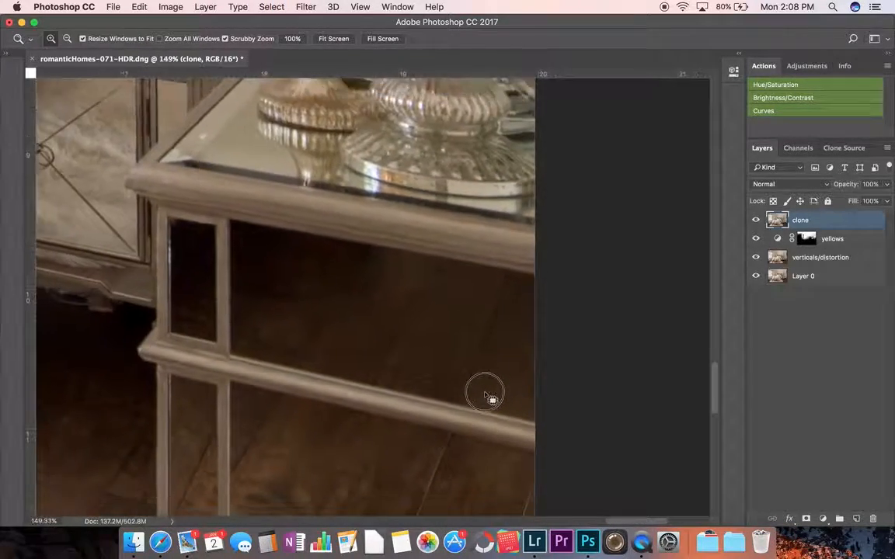
pyautogui.moveTo(429, 301); pyautogui.dragTo(473, 300)
pyautogui.press('j')
pyautogui.moveTo(471, 222)
pyautogui.mouseDown()
pyautogui.moveTo(437, 224)
pyautogui.moveTo(441, 247)
pyautogui.moveTo(472, 232)
pyautogui.moveTo(471, 303)
pyautogui.mouseUp()
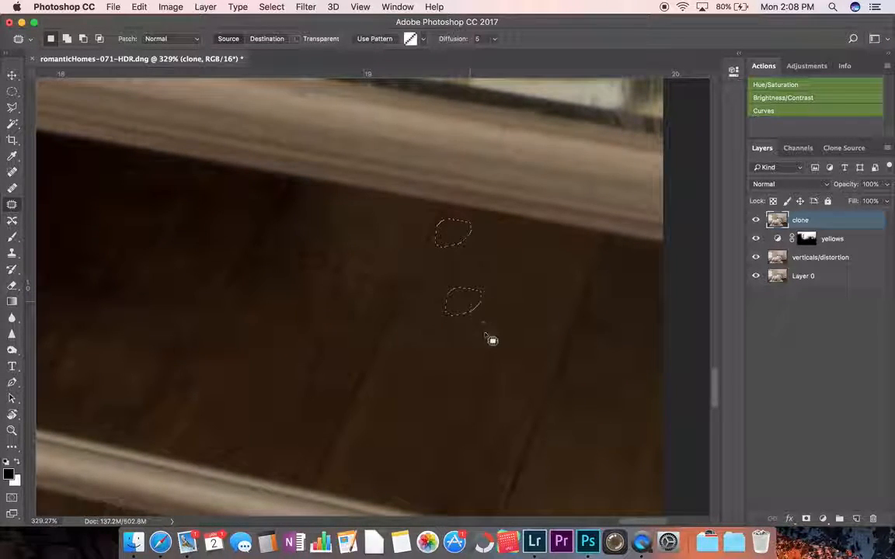
pyautogui.press('z')
pyautogui.moveTo(500, 369); pyautogui.dragTo(468, 382)
pyautogui.press('j')
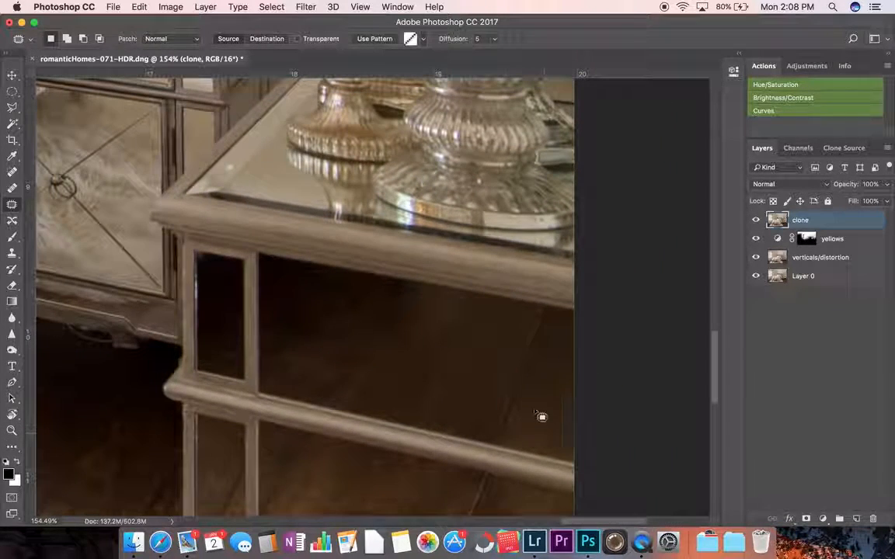
# Step: Patch the faint mark beside the floorboard seam beneath the table apron with the cleaner floor below it
pyautogui.press('z')
pyautogui.moveTo(463, 343); pyautogui.dragTo(518, 336)
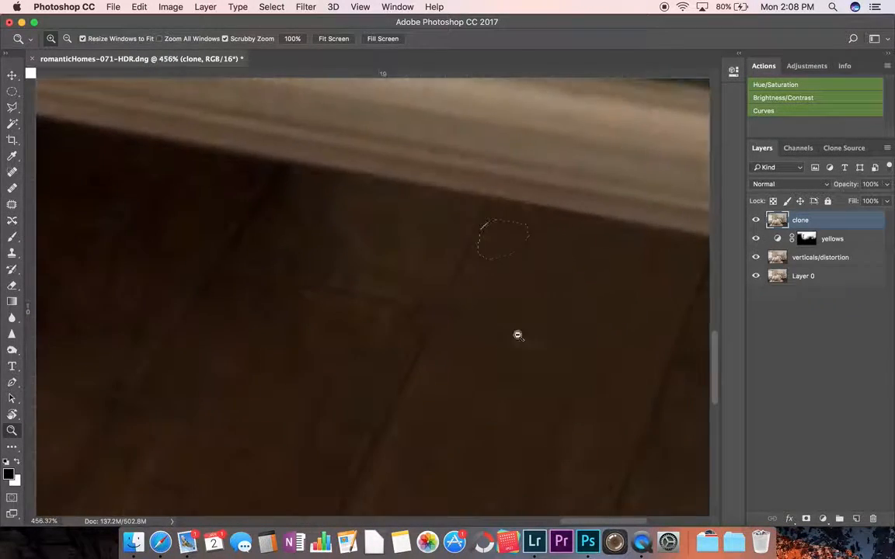
pyautogui.moveTo(435, 295)
pyautogui.mouseDown()
pyautogui.moveTo(418, 311)
pyautogui.moveTo(439, 340)
pyautogui.moveTo(472, 324)
pyautogui.moveTo(446, 295)
pyautogui.moveTo(428, 374)
pyautogui.mouseUp()
pyautogui.press('z')
pyautogui.moveTo(515, 381); pyautogui.dragTo(400, 426)
pyautogui.press('super+0')
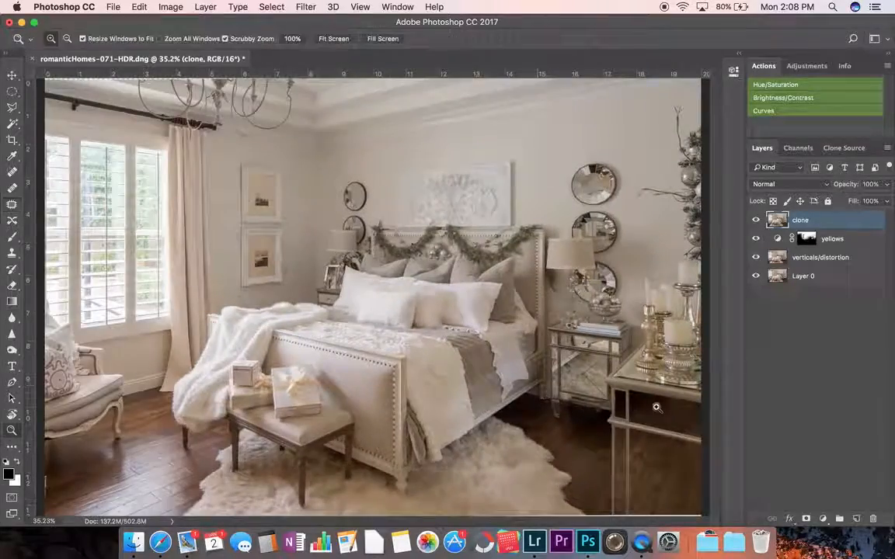
pyautogui.moveTo(691, 422); pyautogui.dragTo(774, 417)
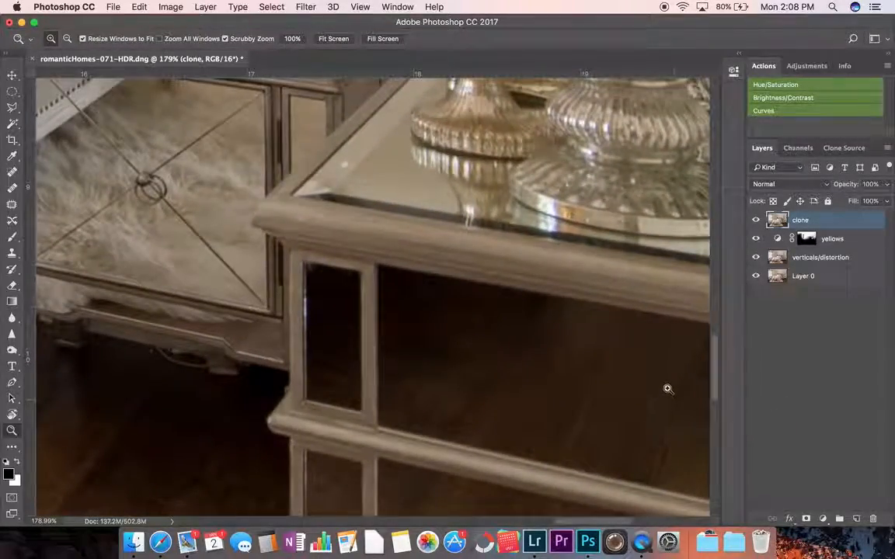
pyautogui.moveTo(645, 425); pyautogui.dragTo(682, 408)
pyautogui.press('c')
pyautogui.moveTo(122, 292); pyautogui.dragTo(543, 396)
pyautogui.press('z')
pyautogui.click(406, 195)
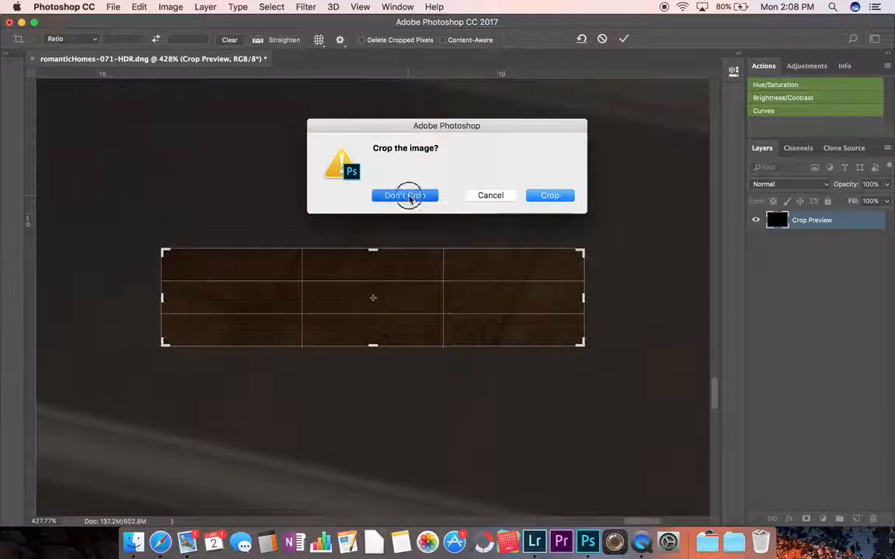
pyautogui.moveTo(361, 303); pyautogui.dragTo(386, 321)
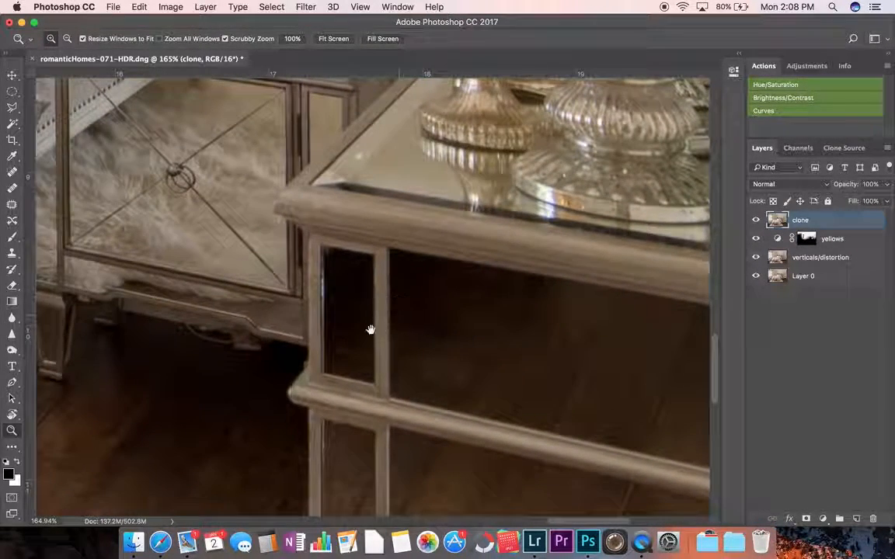
pyautogui.moveTo(519, 393); pyautogui.dragTo(474, 353)
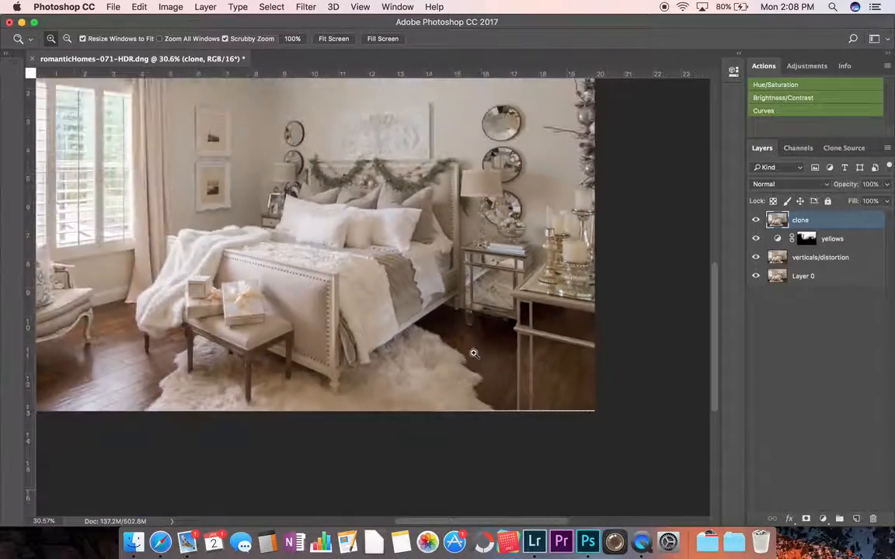
pyautogui.click(524, 350)
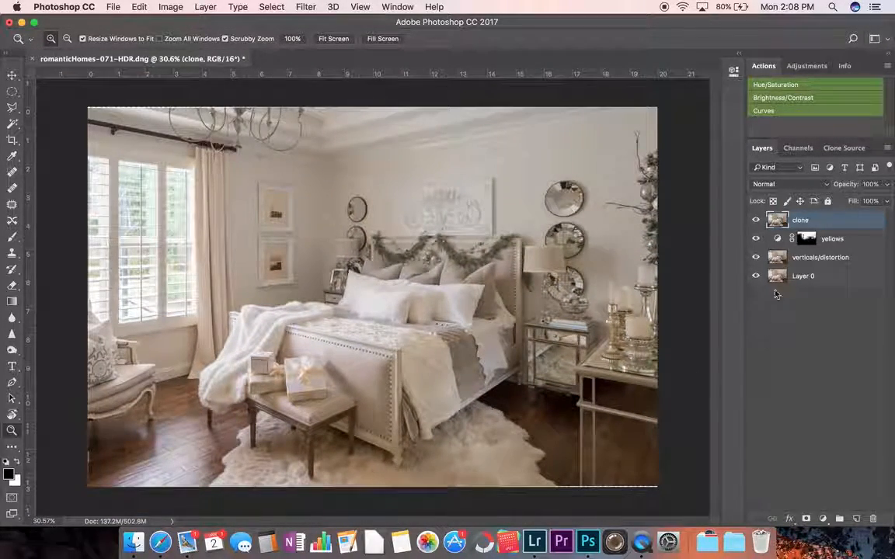